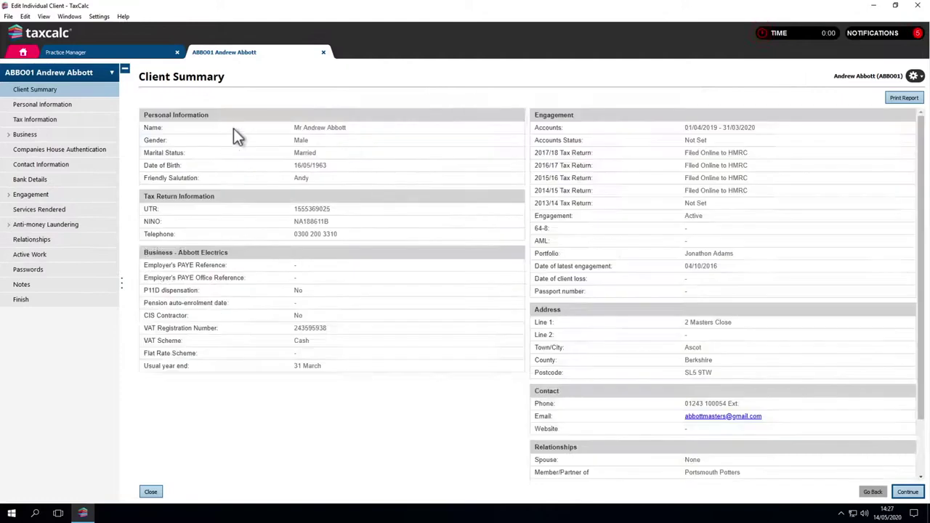
- Mark the Abbott Electrics business as enrolled for MTD VAT and save the client record
left_click(110, 137)
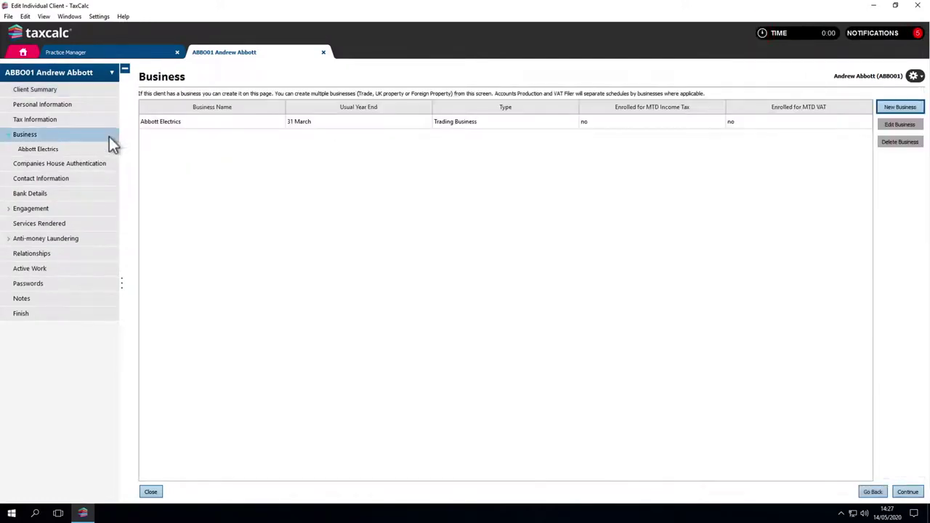
left_click(109, 148)
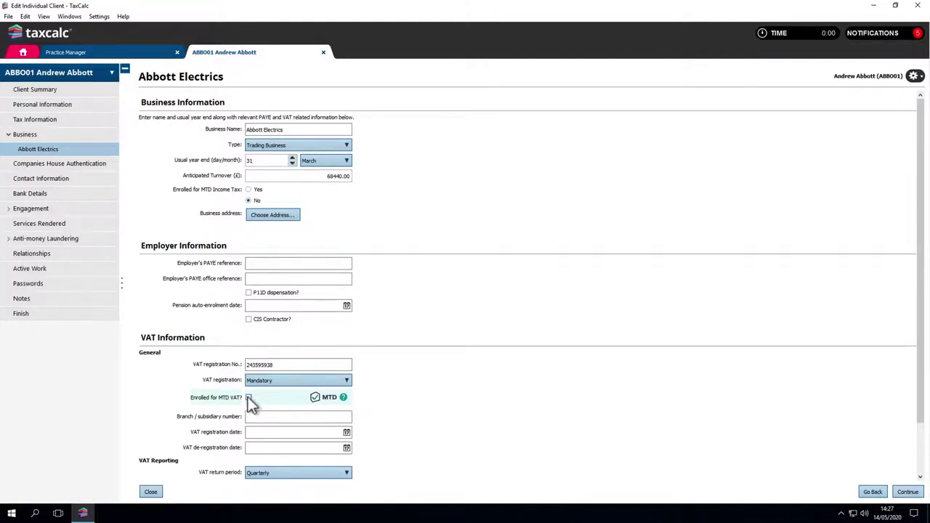
left_click(247, 397)
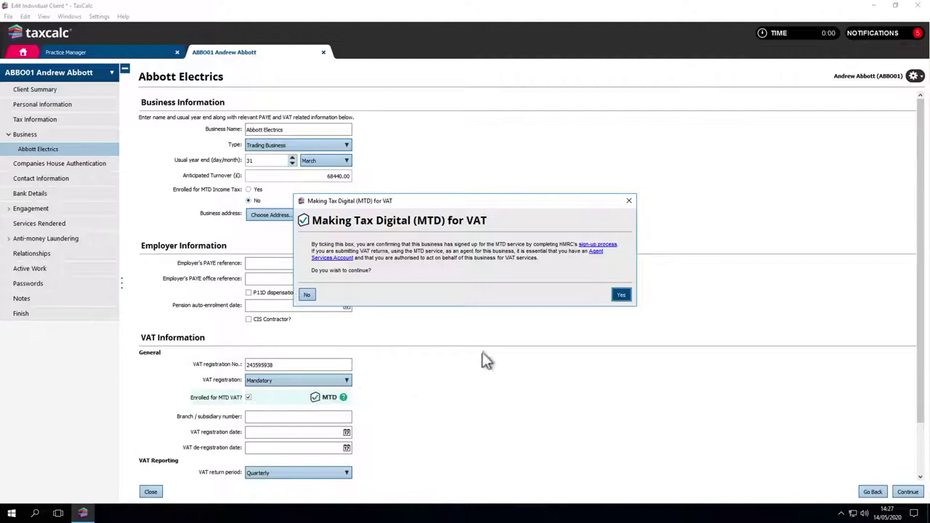
left_click(619, 294)
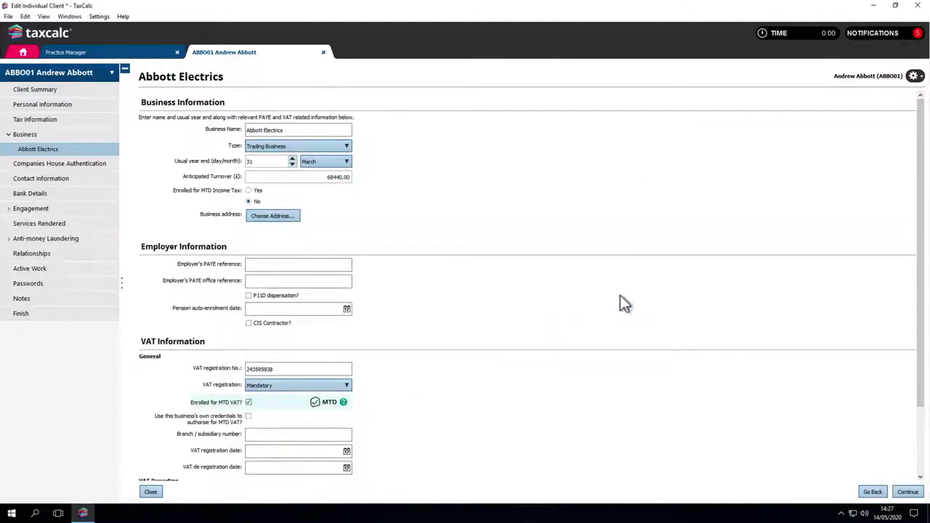
left_click(108, 315)
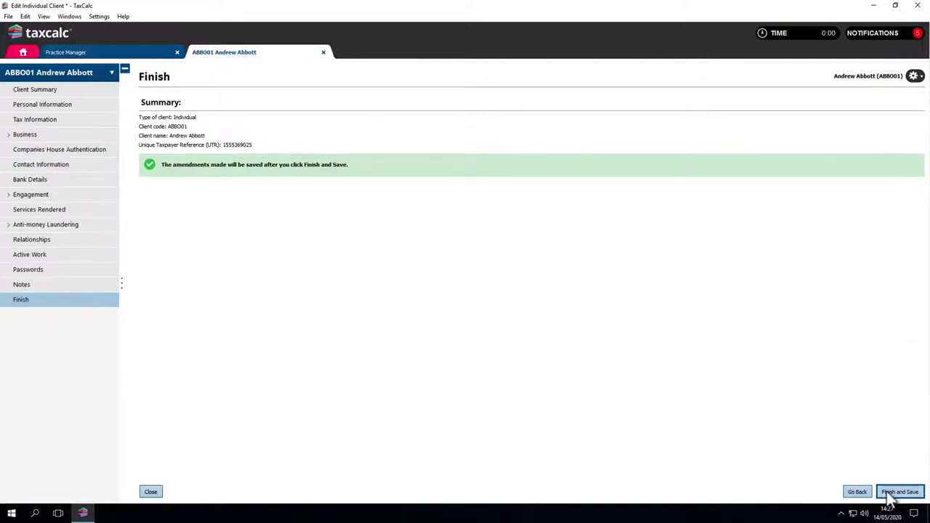
left_click(898, 493)
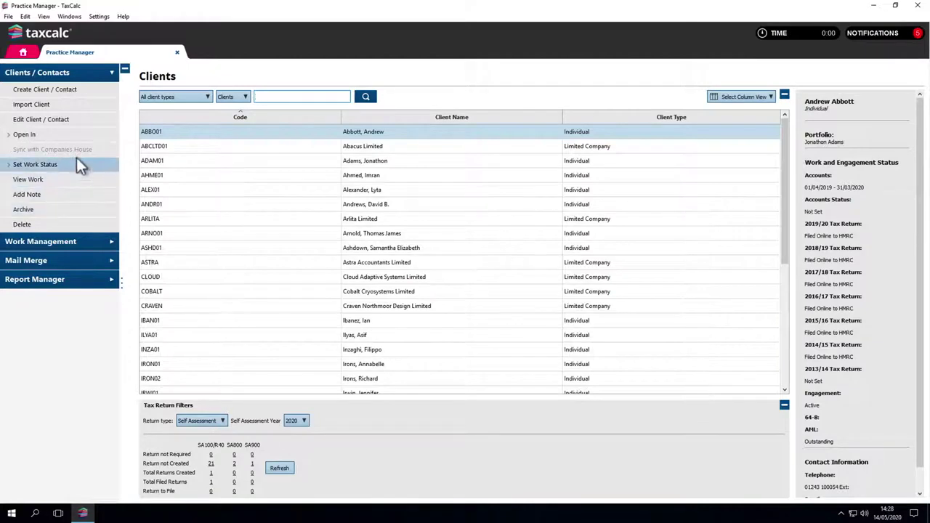
- Open the client in VAT Filer and fetch its VAT periods from HMRC
left_click(65, 135)
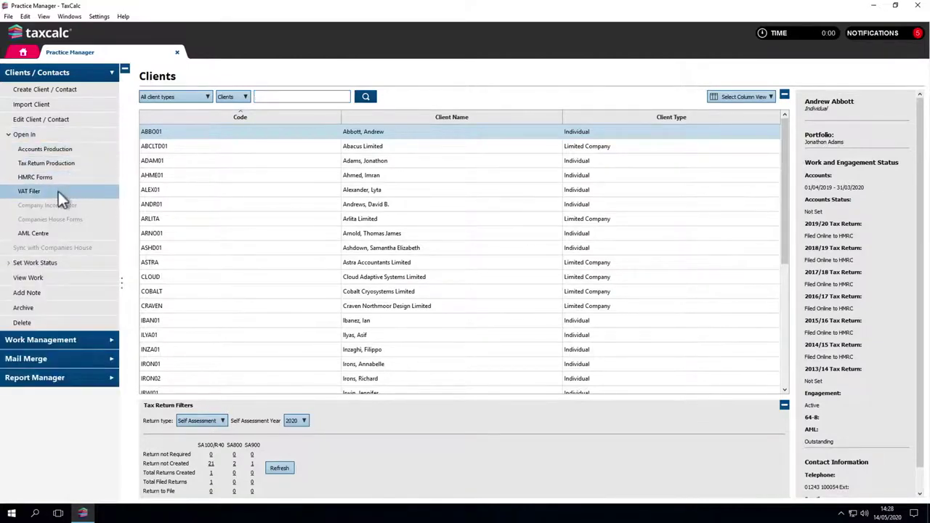
left_click(58, 191)
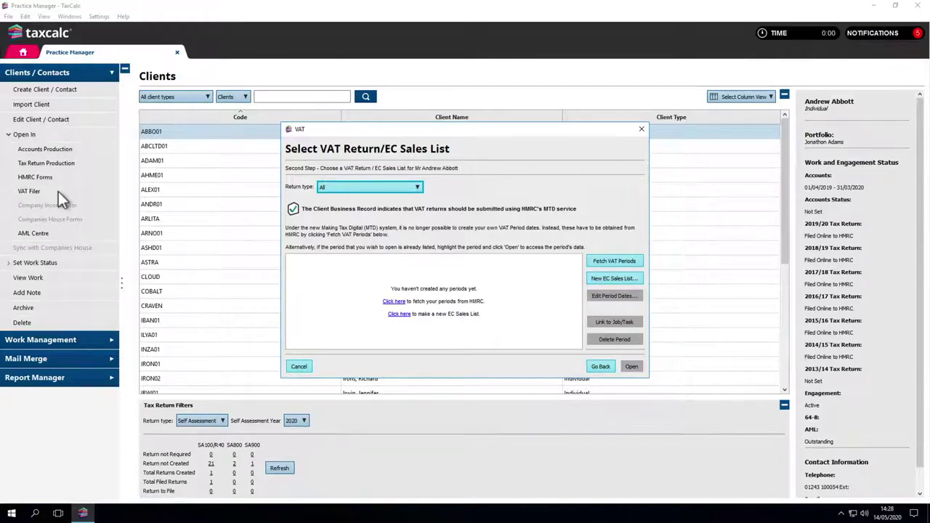
left_click(599, 264)
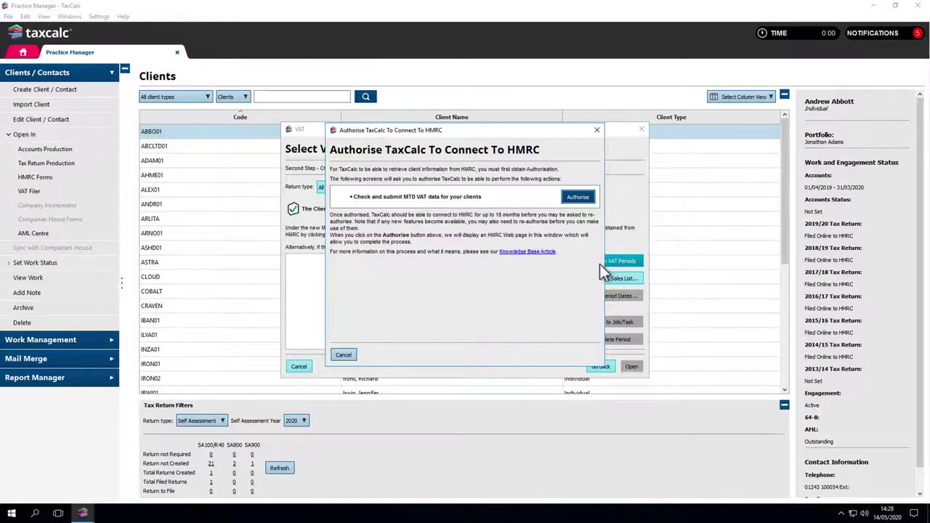
- Start authorising TaxCalc with HMRC and continue to the HMRC sign-in page
left_click(578, 197)
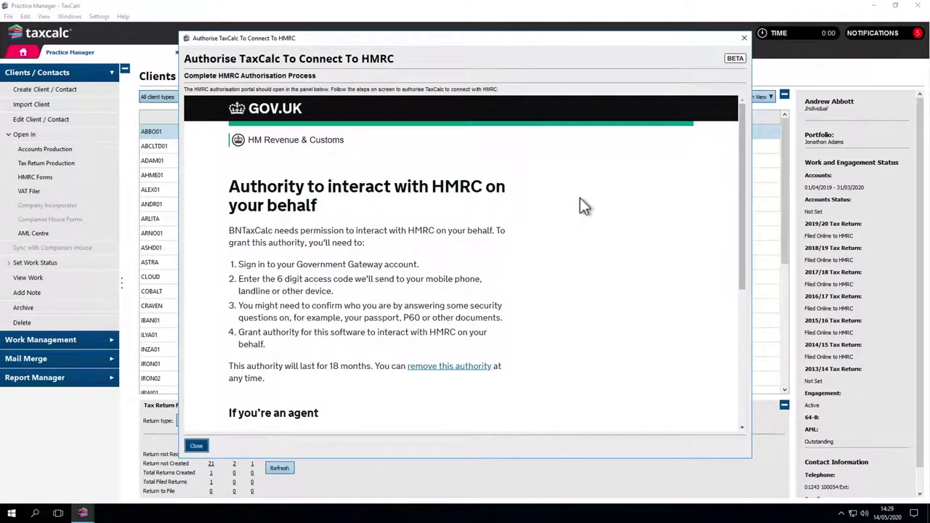
scroll(580, 199, "down", 5)
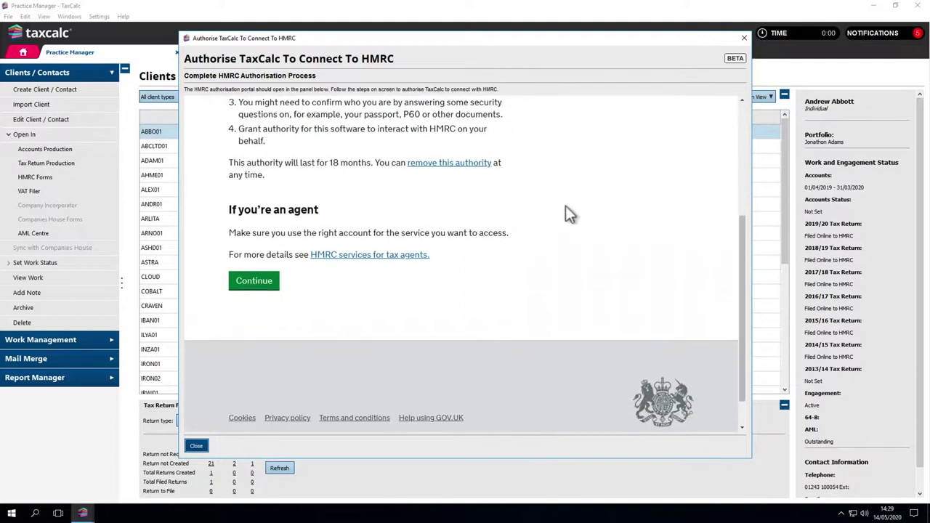
left_click(274, 287)
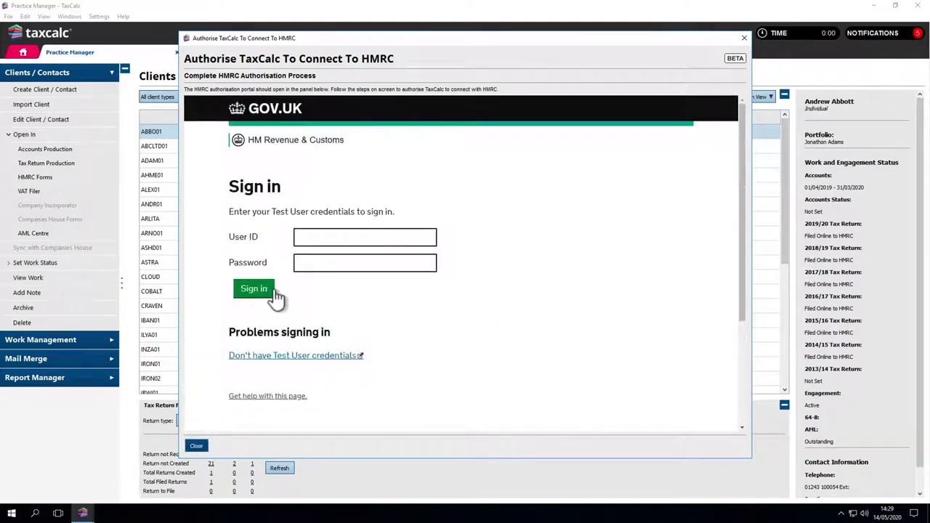
- Sign in with the HMRC test account's user ID and password and grant TaxCalc authority
left_click(311, 237)
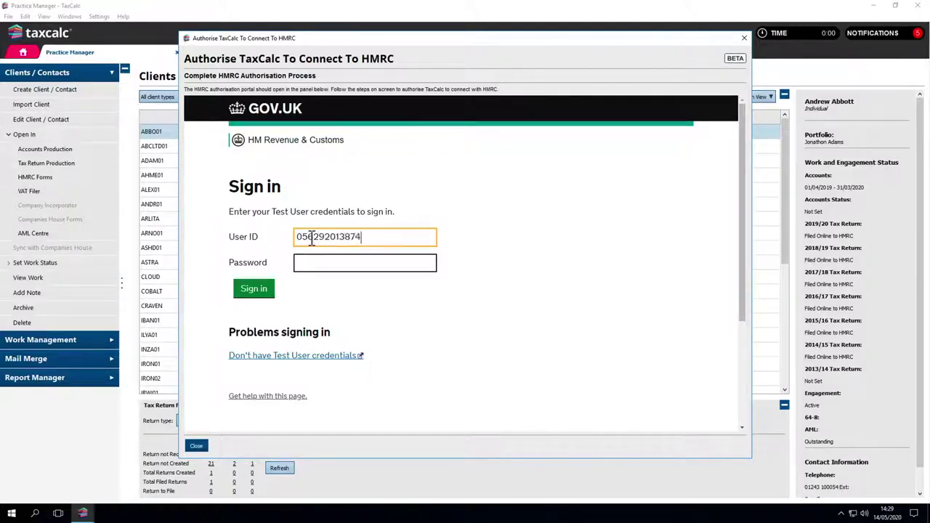
left_click(312, 262)
type("••••••••••••")
left_click(264, 289)
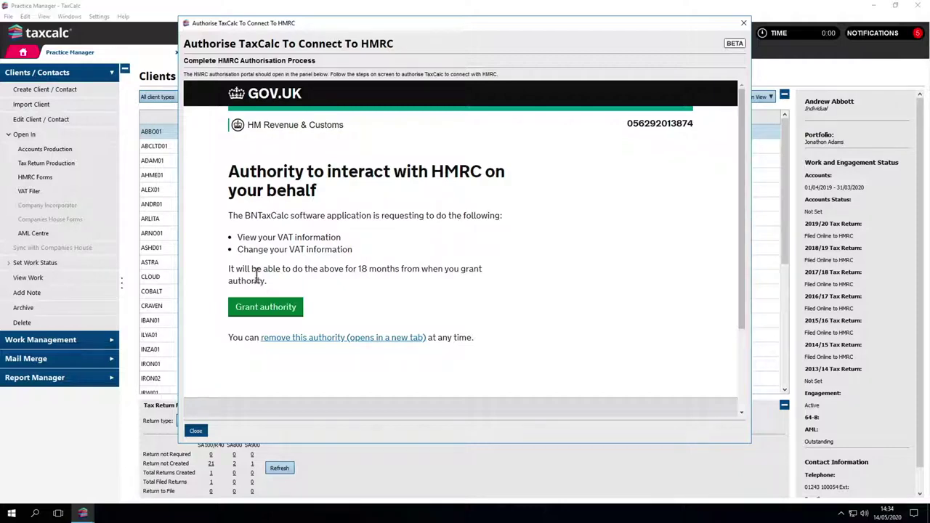
left_click(266, 307)
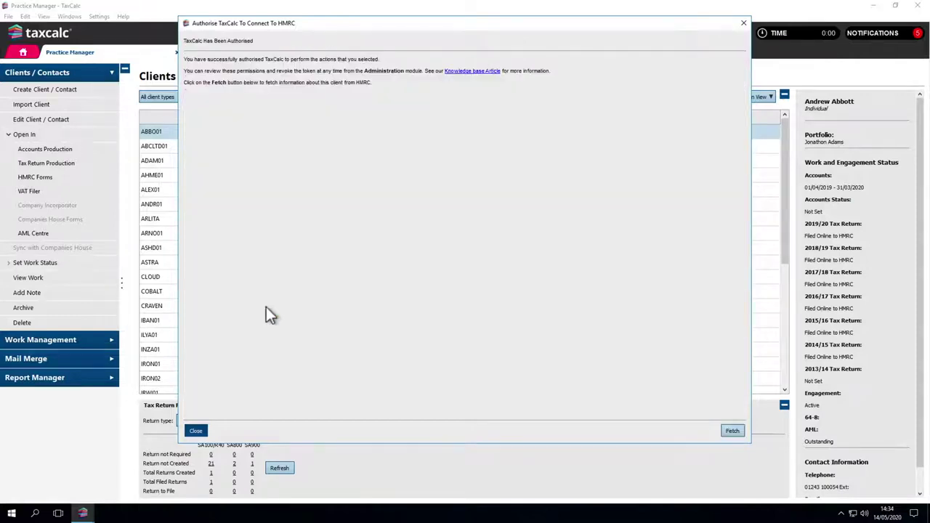
- Retrieve the open VAT obligations and fetch the 01 Jan – 31 Mar 2017 period
left_click(730, 431)
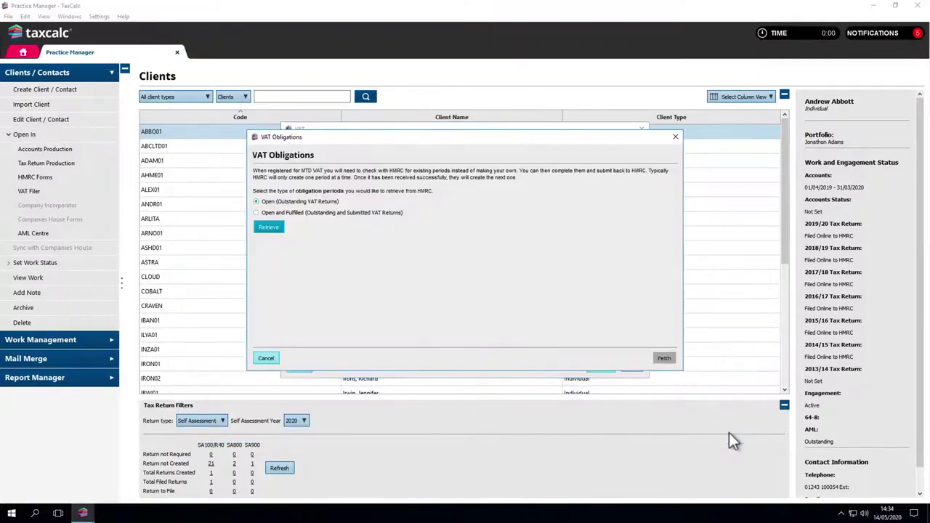
left_click(277, 227)
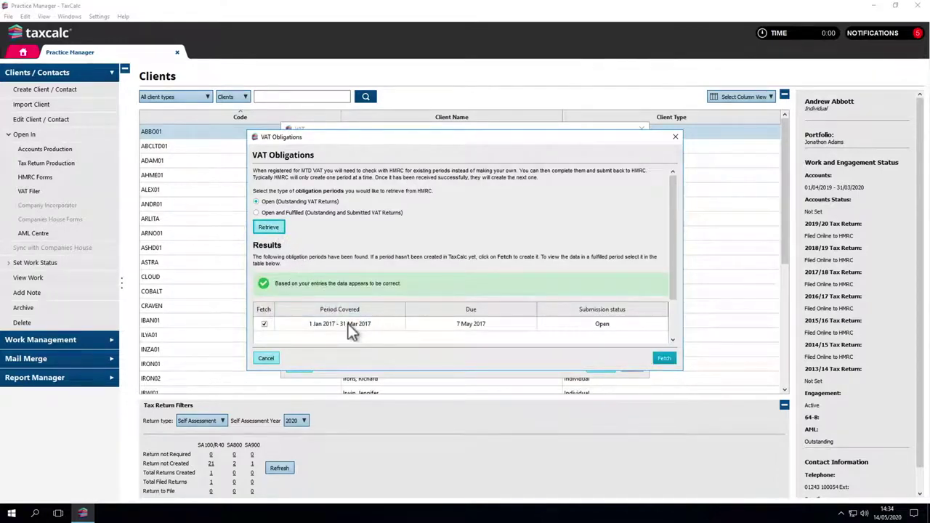
left_click(662, 367)
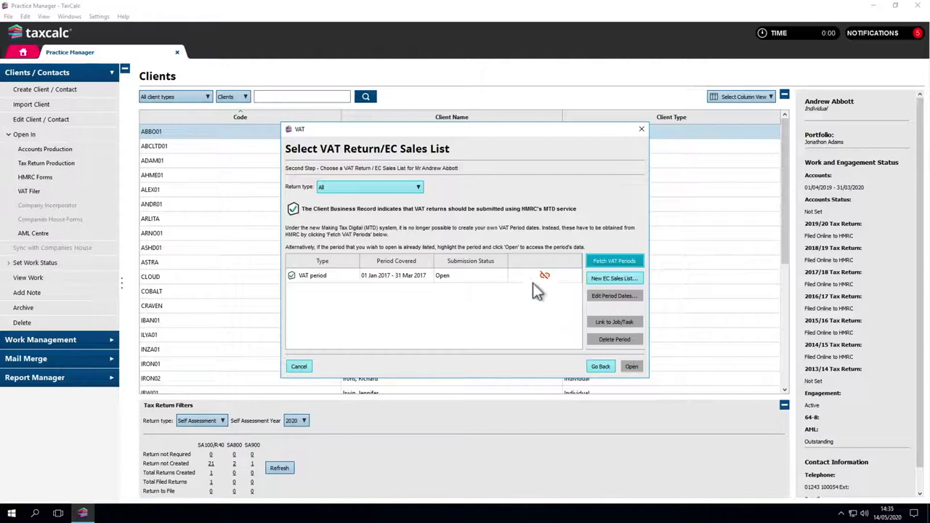
- Open the VAT return for the 01 Jan 2017 – 31 Mar 2017 period
left_click(534, 285)
left_click(630, 366)
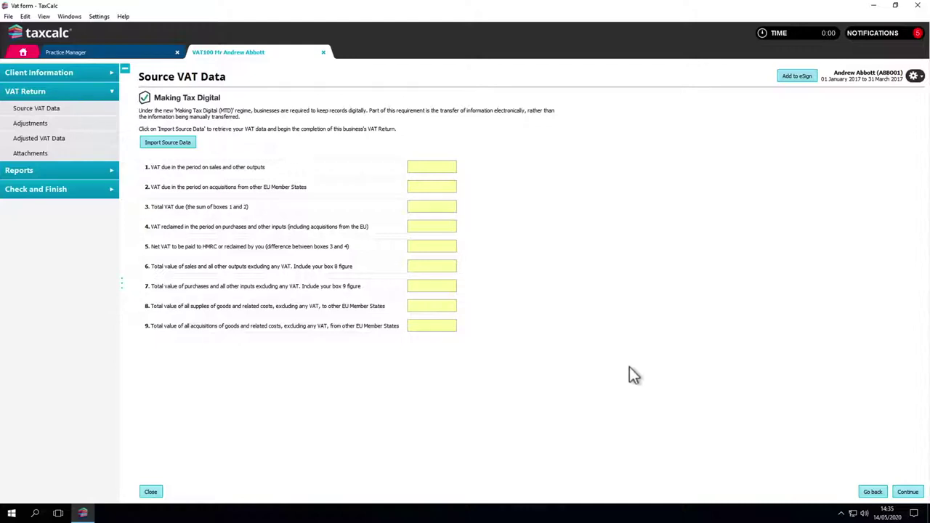
- Import source data from VAT_spreadsheet.csv using a new import map
left_click(188, 145)
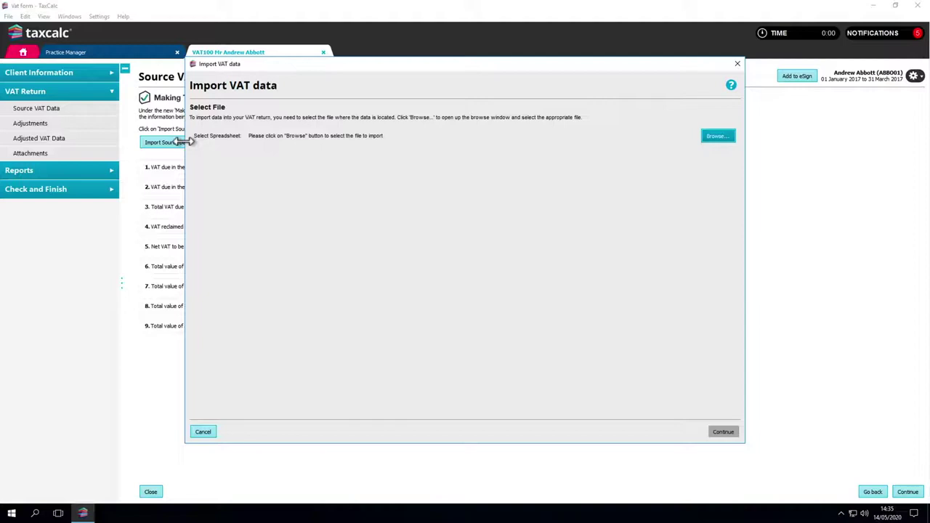
left_click(717, 137)
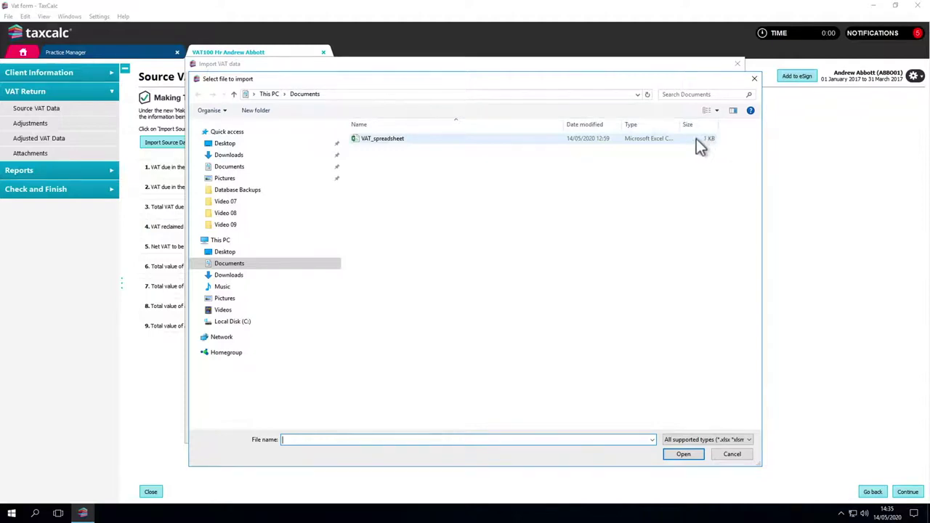
left_click(696, 139)
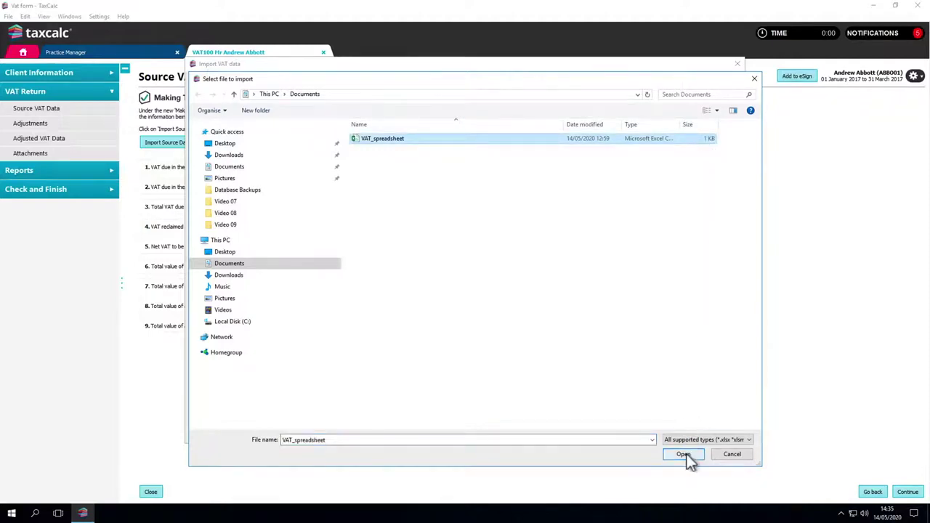
left_click(684, 455)
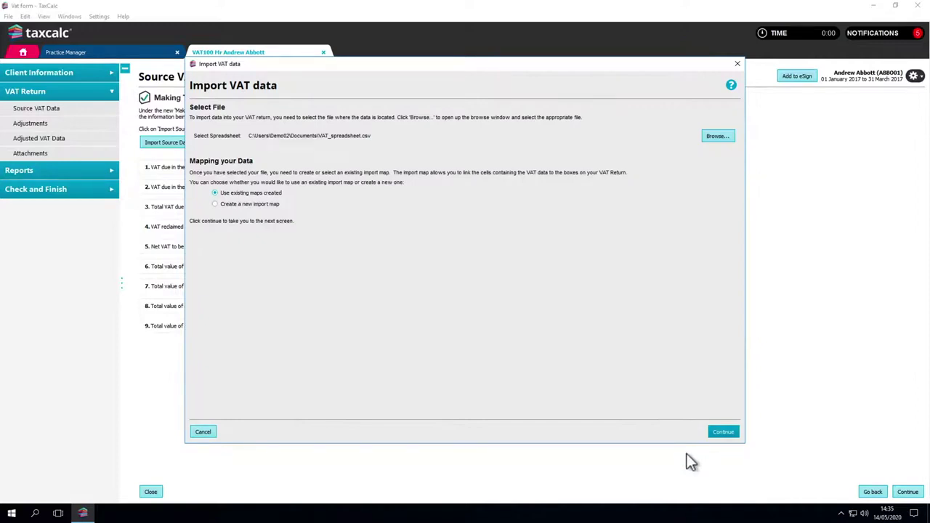
left_click(215, 205)
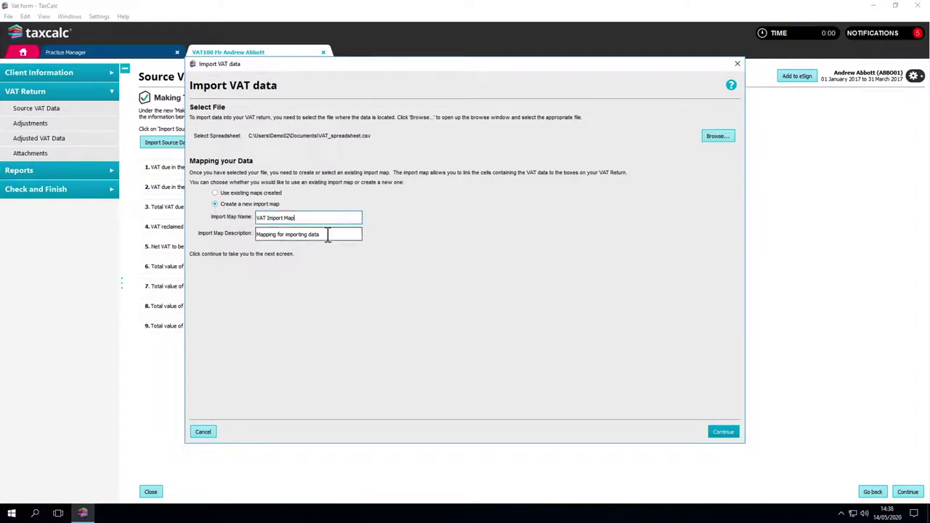
left_click(721, 435)
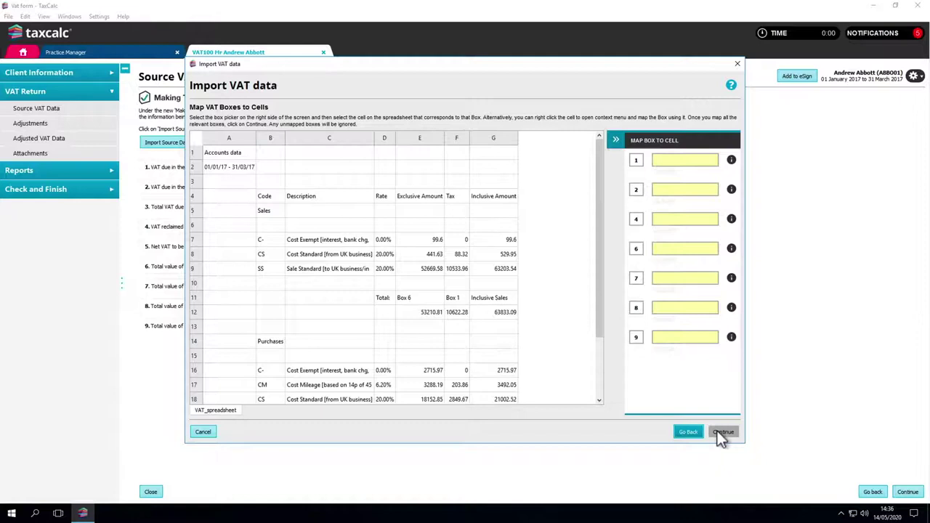
- Map Box 1 to tax total cell F12 and Box 6 to sales total cell E12
left_click(635, 163)
left_click(466, 314)
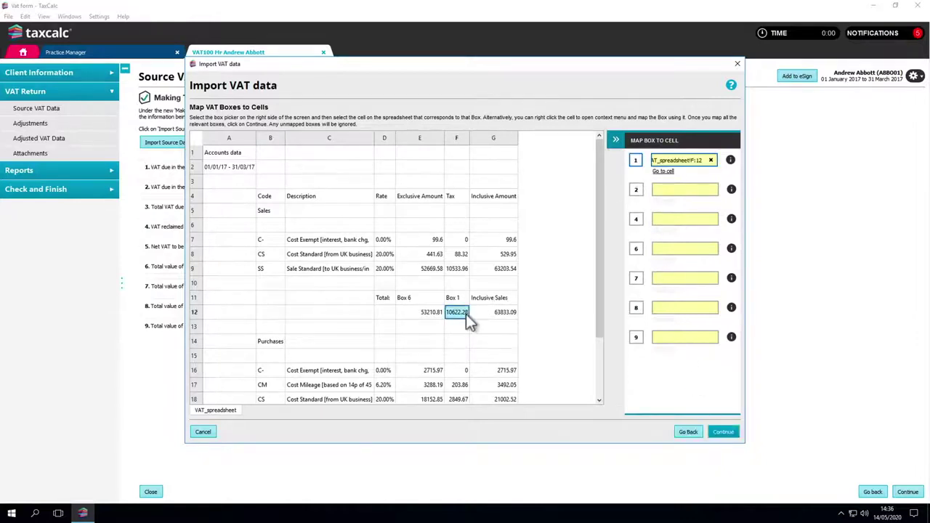
left_click(636, 248)
left_click(433, 312)
- Map purchases total E22 to Box 7 and purchase VAT F22 to Box 4
scroll(435, 313, "down", 2)
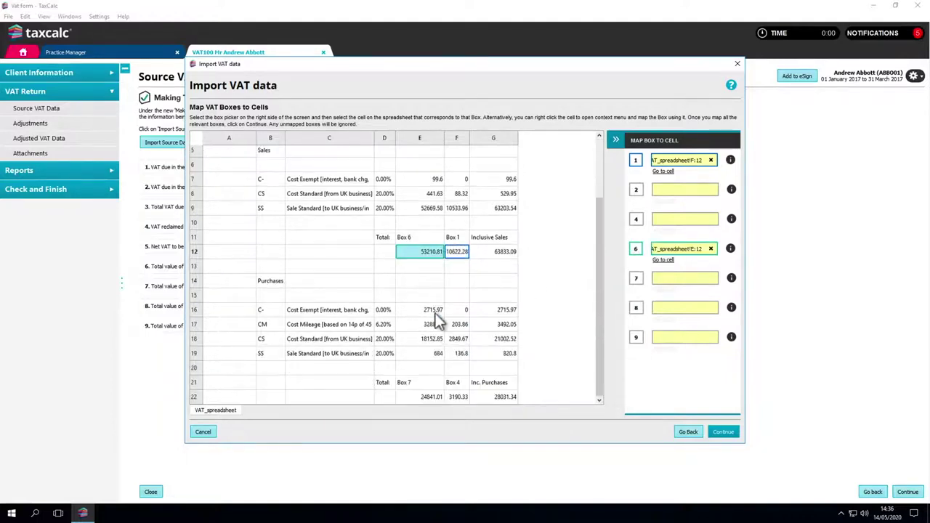
right_click(427, 397)
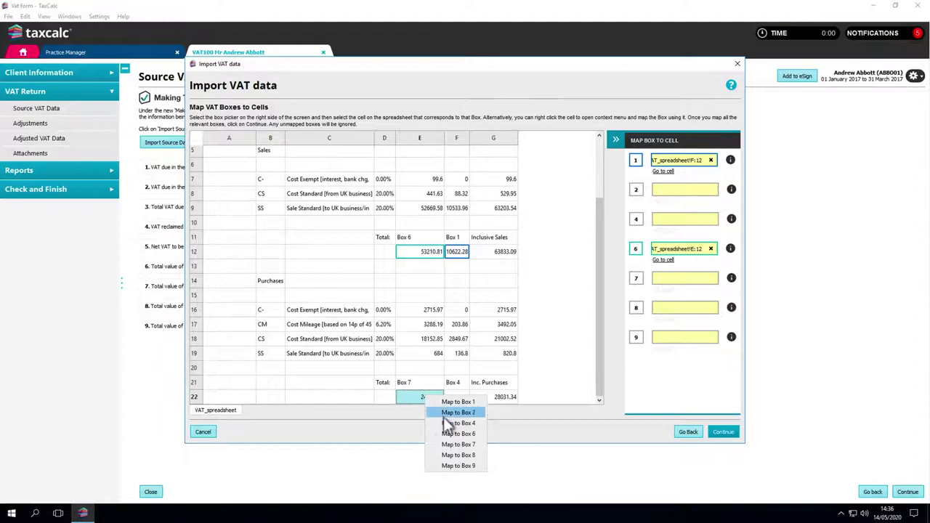
left_click(450, 444)
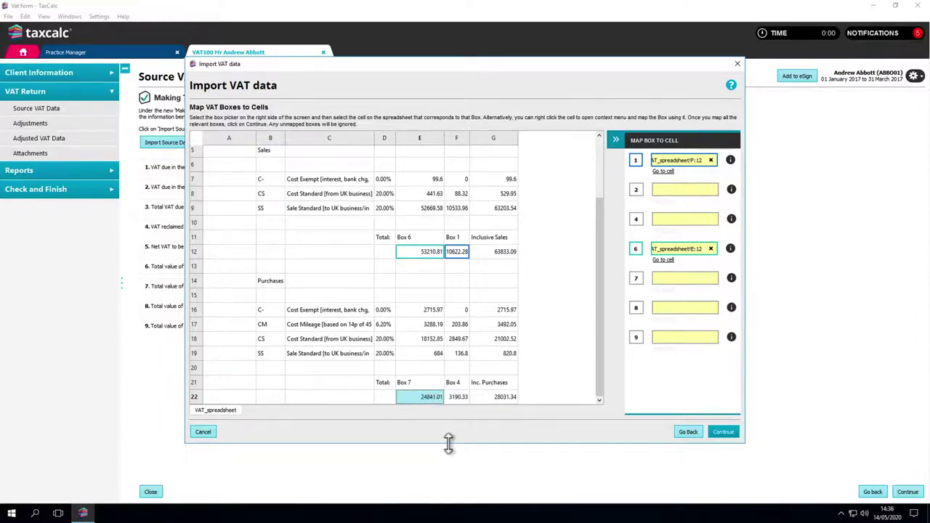
right_click(458, 397)
left_click(471, 423)
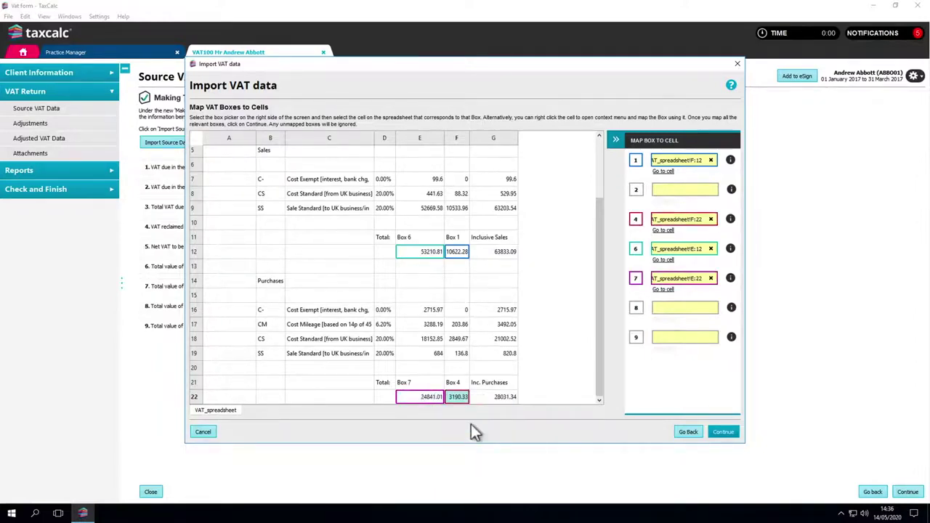
left_click(719, 433)
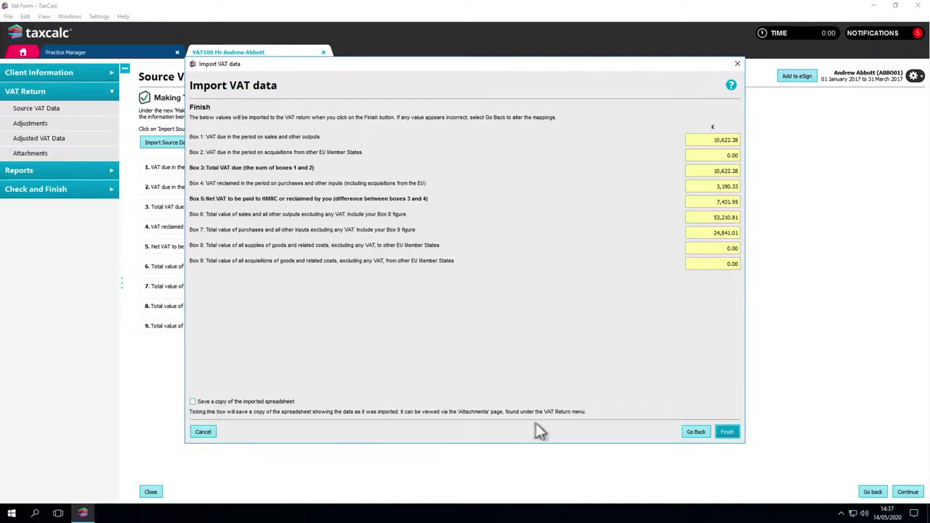
- Finish the import so Box 6 shows 53,211 and Box 7 shows 24,841
left_click(726, 432)
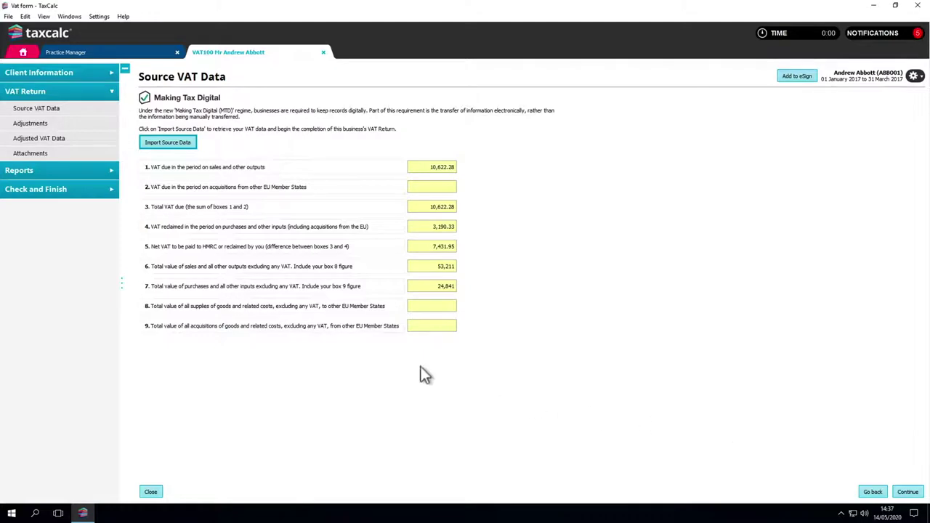
left_click(66, 125)
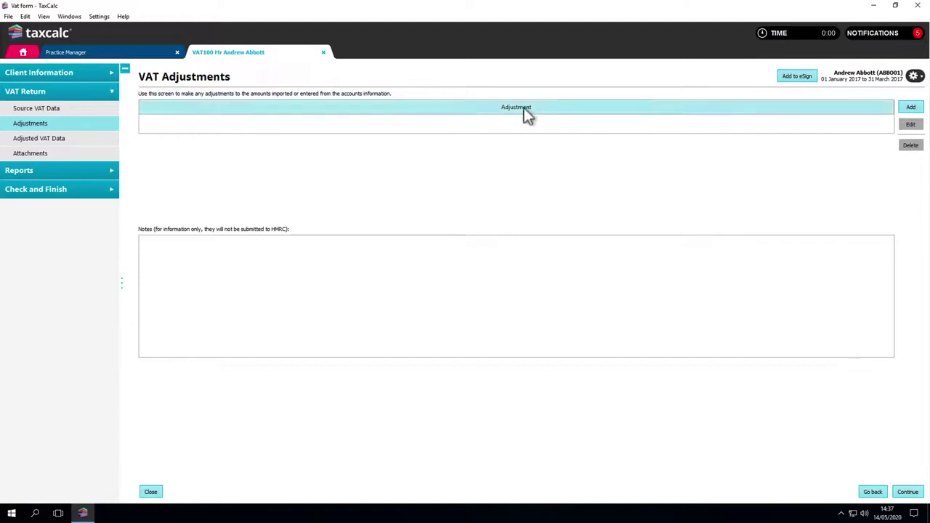
- Add an Other adjustment page and a new blank adjustment record
left_click(908, 107)
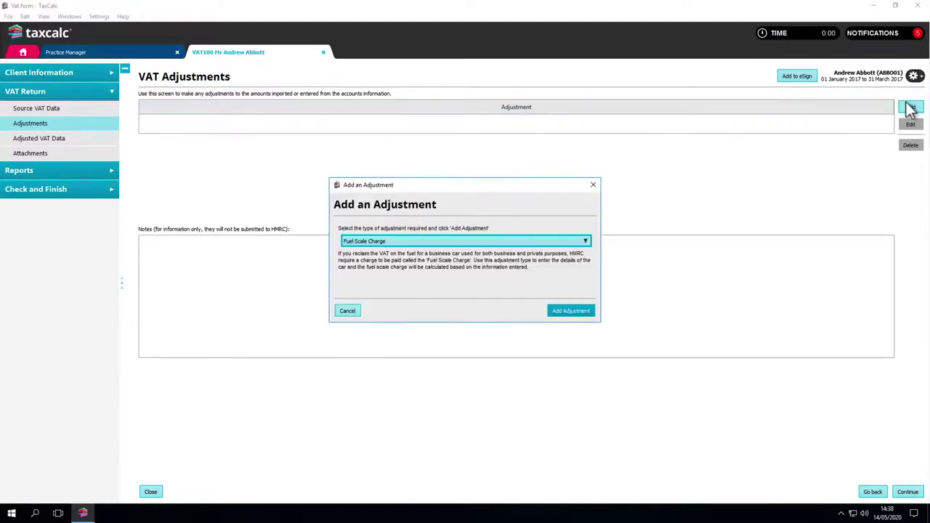
left_click(586, 240)
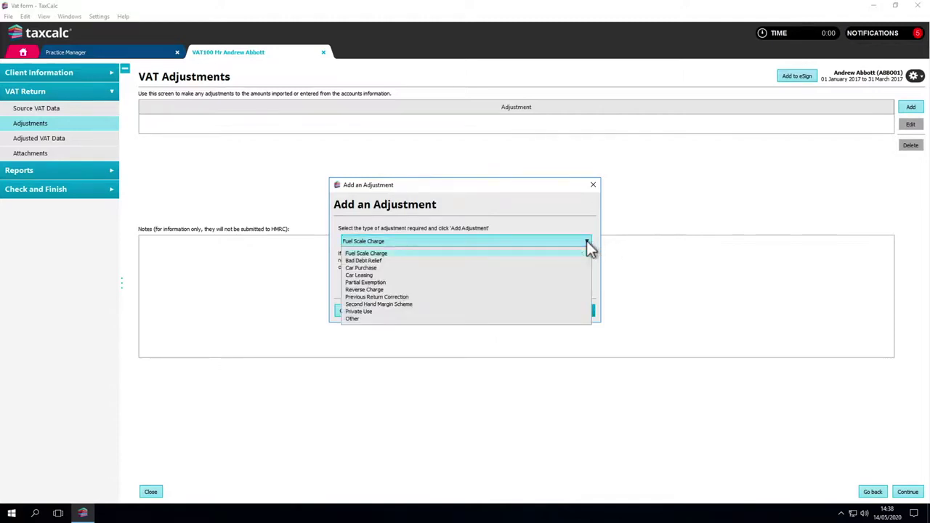
left_click(570, 318)
left_click(568, 311)
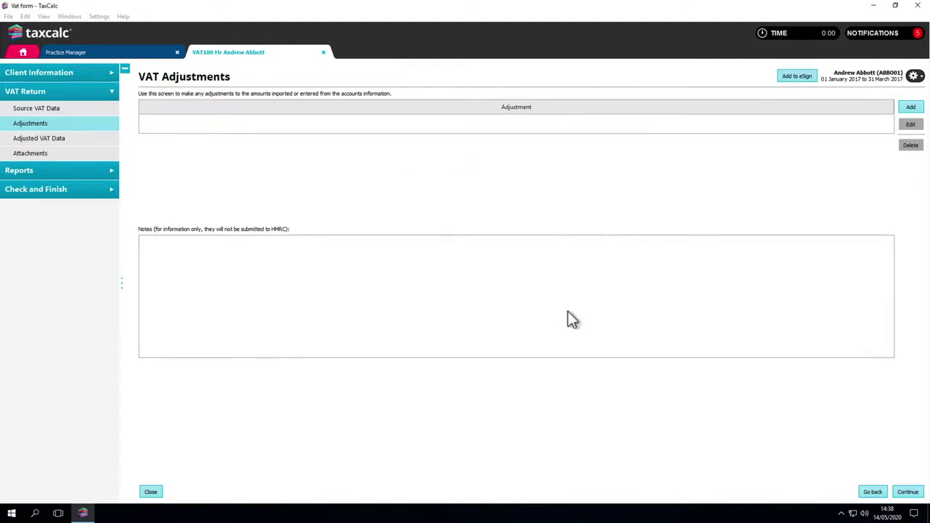
left_click(887, 108)
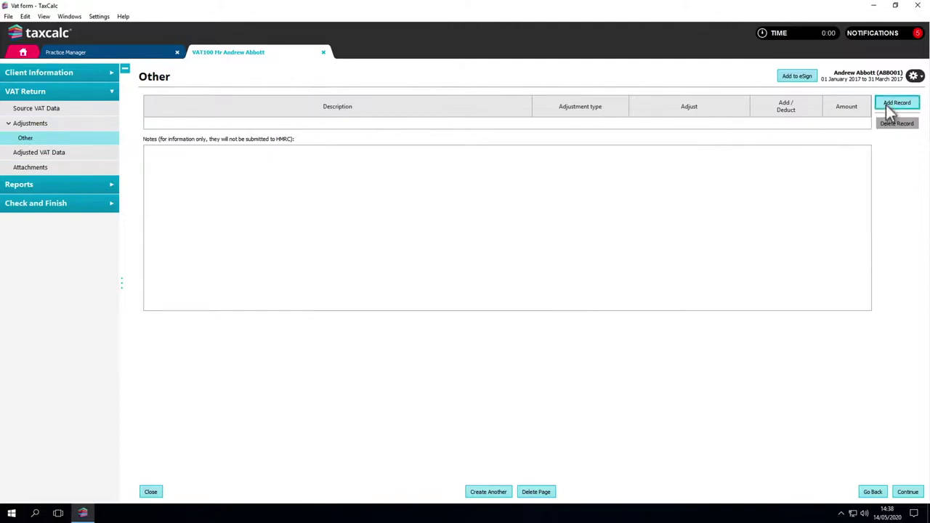
- Describe the record as 'Sales Adjustment', a Cash adjustment applied to Box 1
left_click(507, 126)
type("Sales Adjustment")
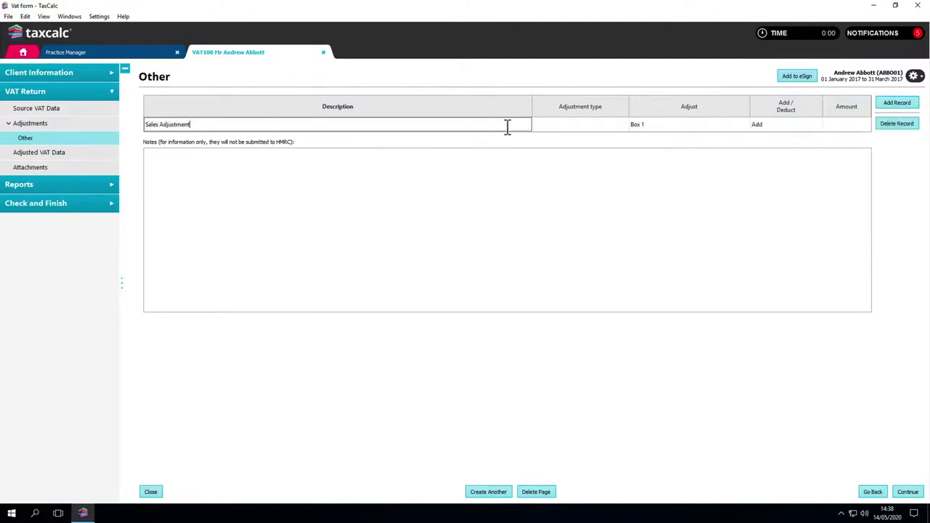
left_click(545, 128)
left_click(545, 127)
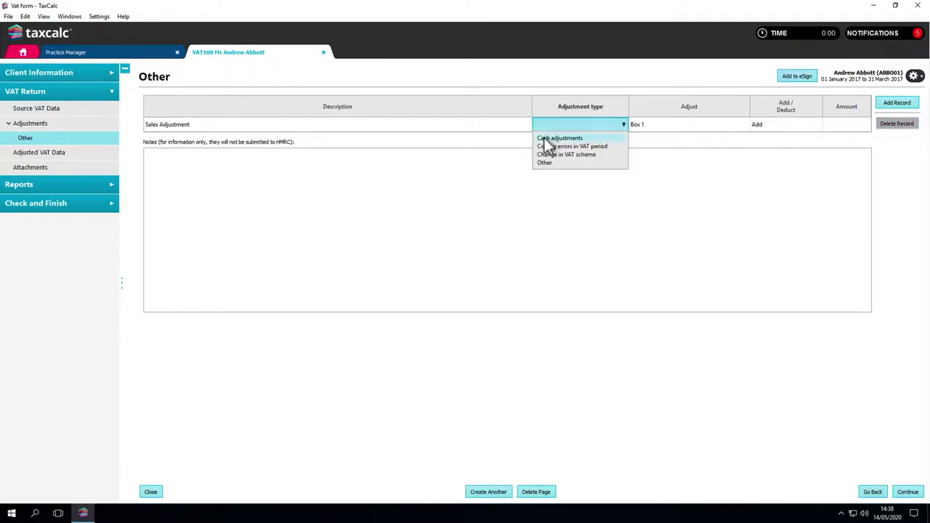
left_click(546, 138)
left_click(663, 127)
left_click(663, 127)
left_click(663, 134)
- Make the adjustment an addition of 100.00 and begin another adjustment
left_click(768, 125)
left_click(768, 125)
left_click(768, 127)
left_click(834, 125)
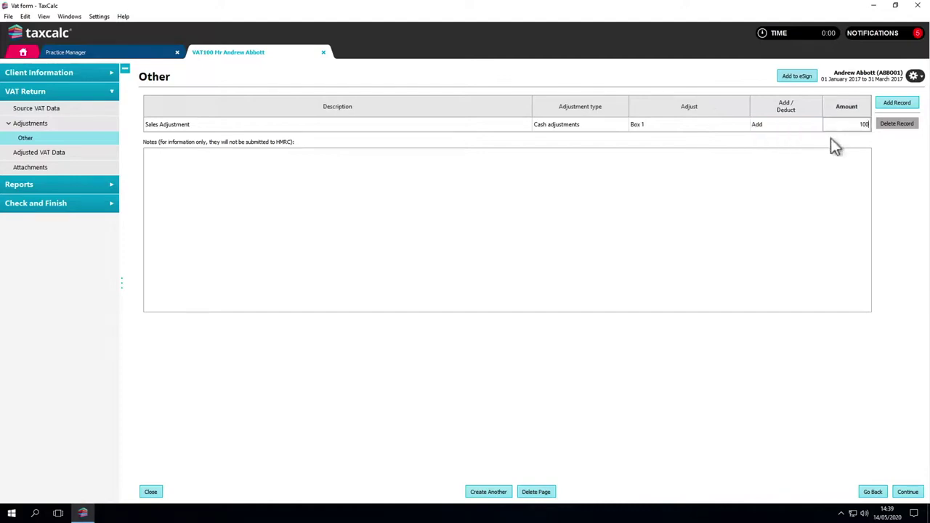
key("Return")
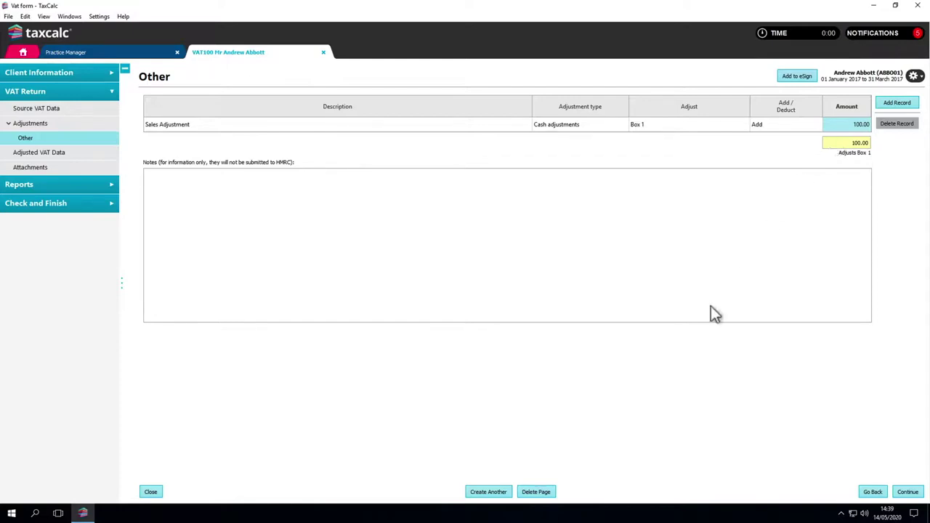
left_click(501, 492)
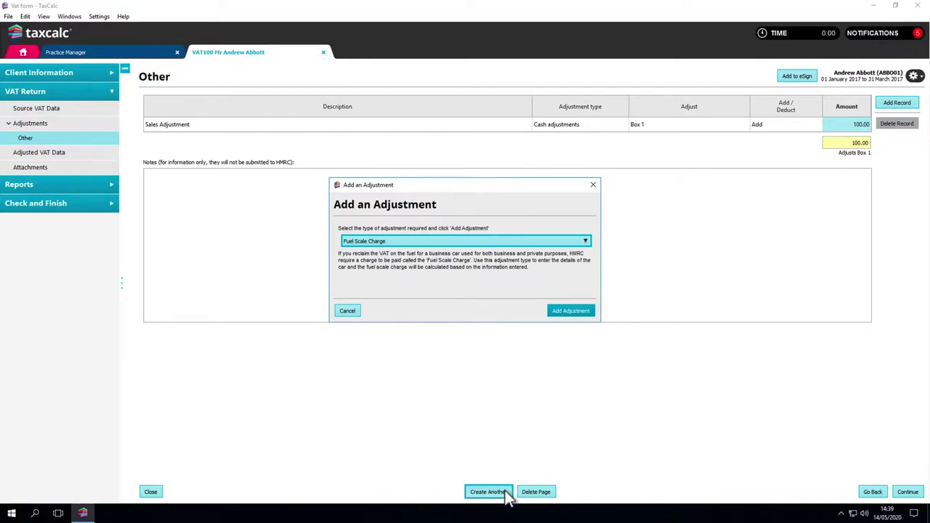
- Add a fuel scale charge record for a BMW 3 Series from 10/01/2017, CO2 band 120 or less
left_click(566, 312)
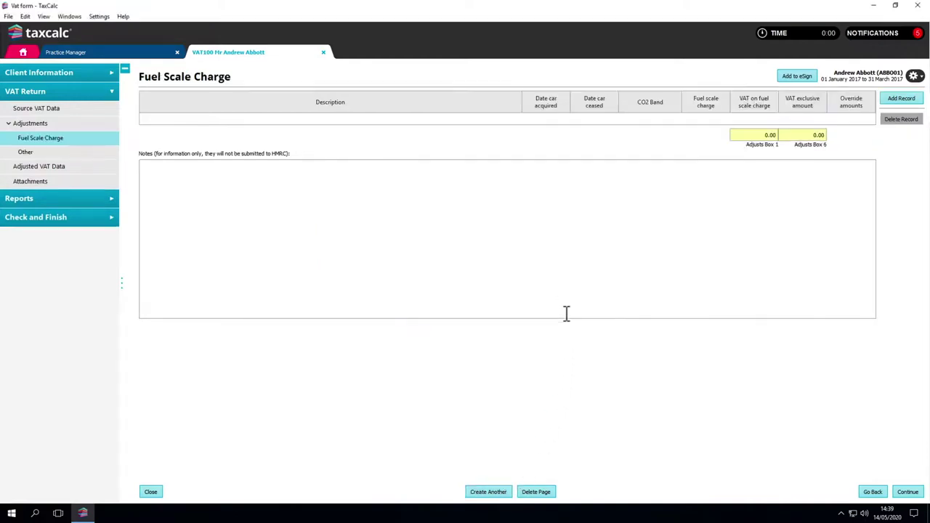
left_click(899, 100)
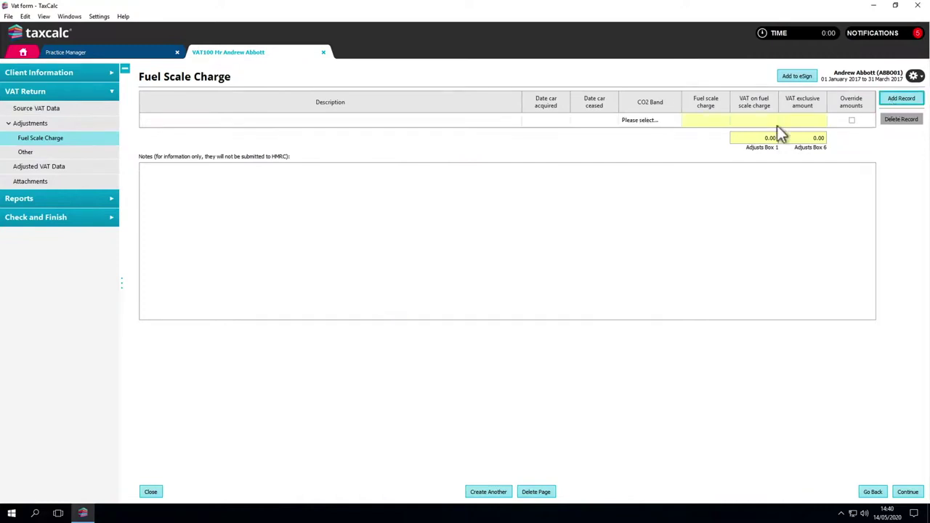
left_click(495, 120)
type("BMW 3 Series")
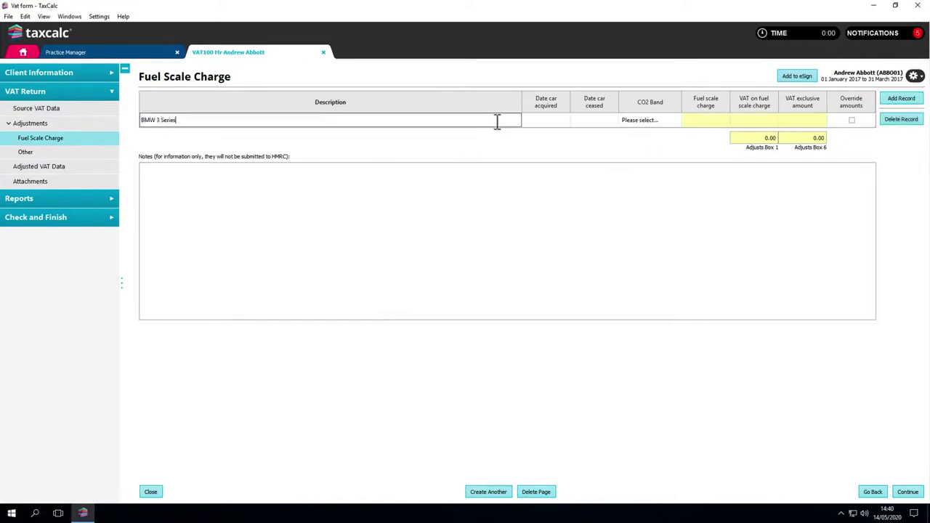
left_click(525, 120)
type("10/01/2017")
left_click(623, 123)
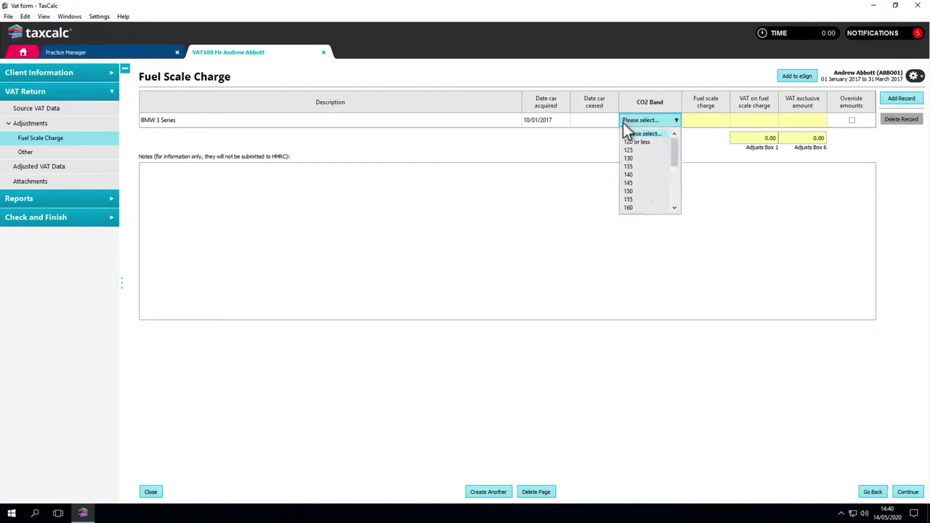
left_click(629, 142)
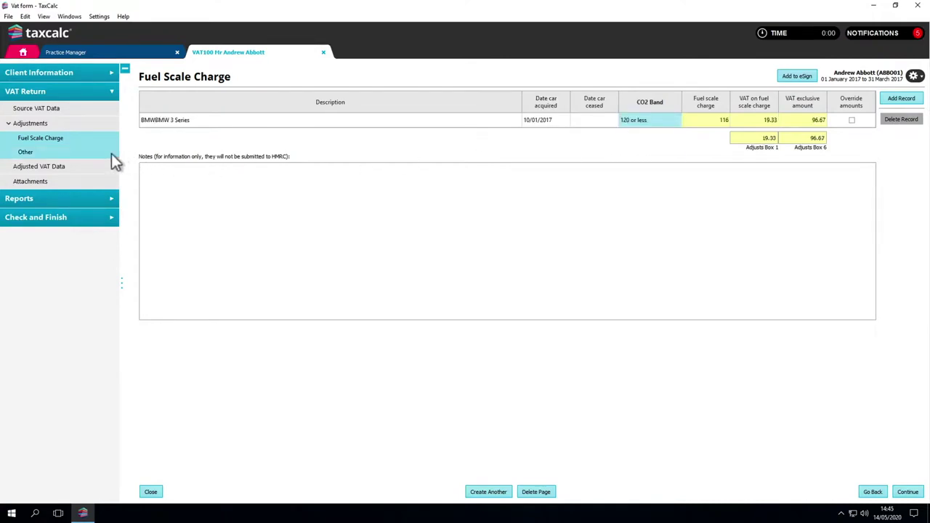
left_click(102, 124)
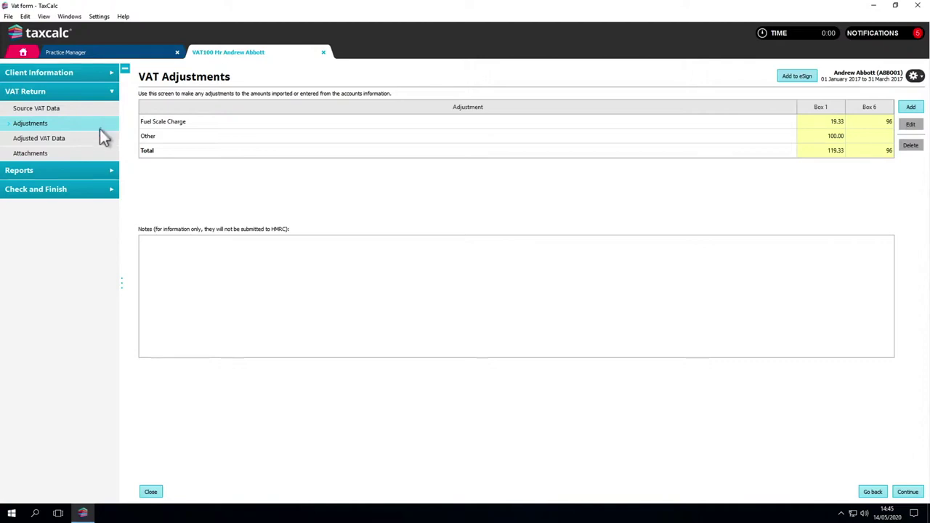
- Review the adjusted VAT figures (Box 5 at 7,551.28), then run the Check and Finish checks
left_click(102, 146)
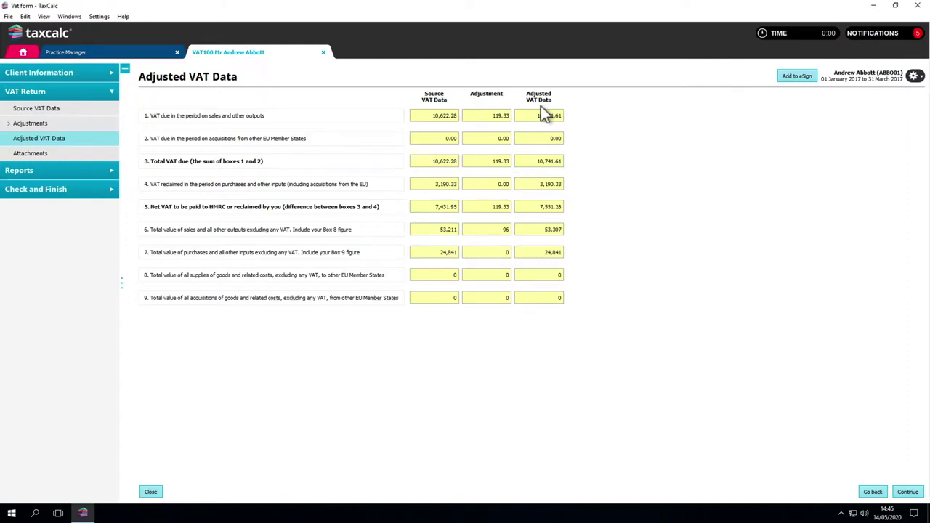
left_click(109, 196)
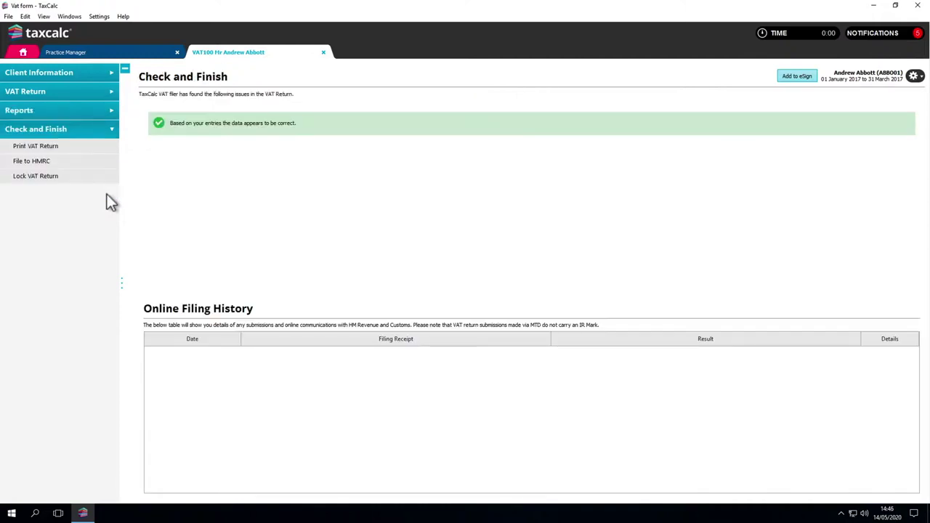
- Accept the legal declaration, file the return live to HMRC, and dismiss the filing results
left_click(93, 161)
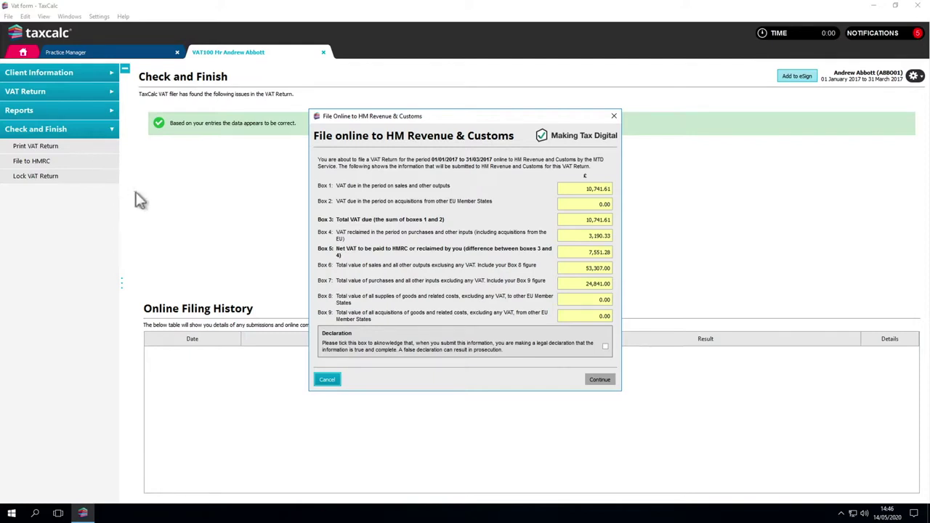
left_click(604, 347)
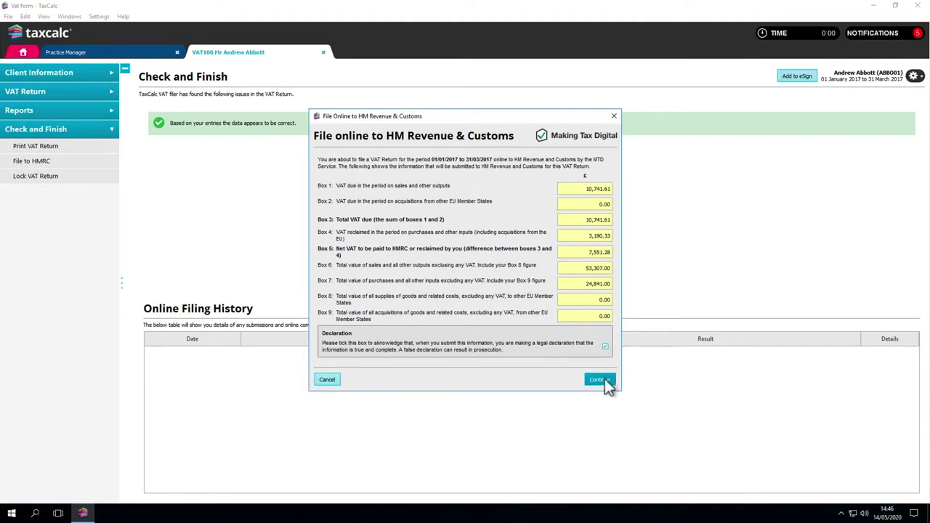
left_click(599, 379)
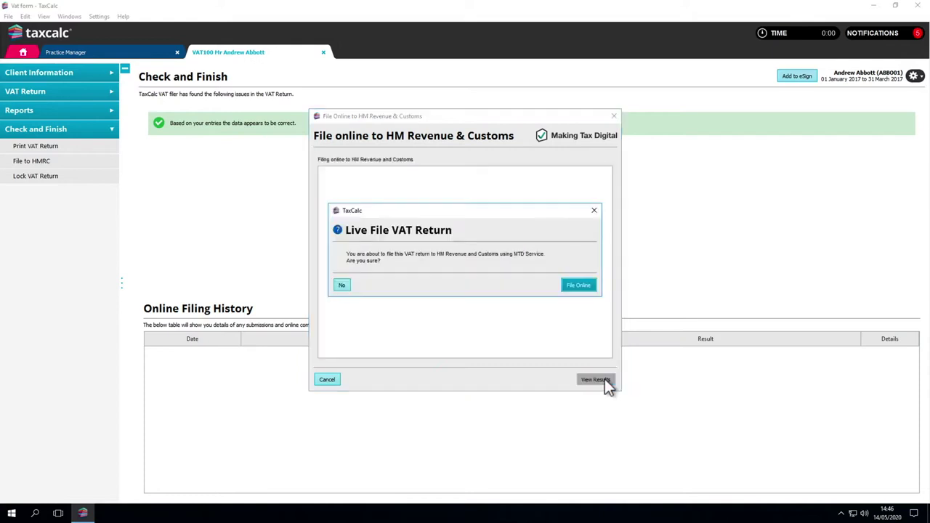
left_click(578, 285)
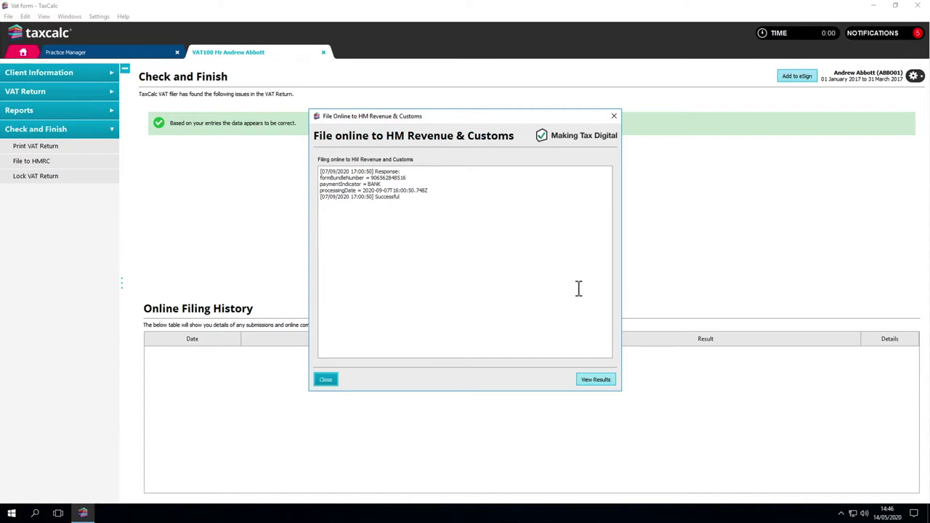
key("Return")
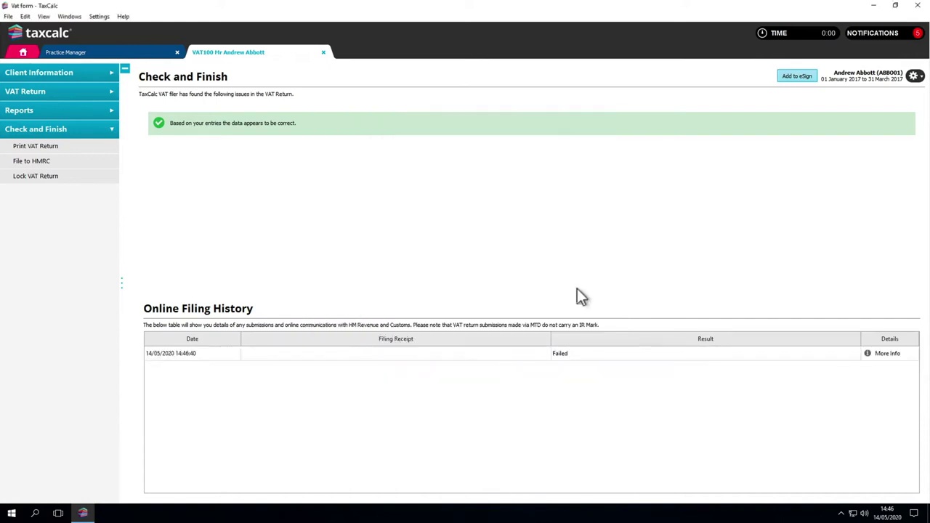